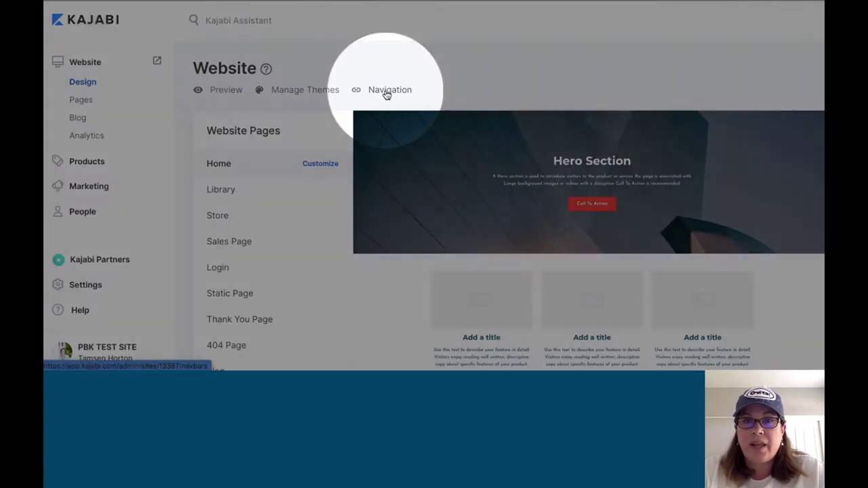
Open Navigation Menus and deactivate the new navigation experience to see the old view.
{"action": "left_click", "coordinate": [386, 94]}
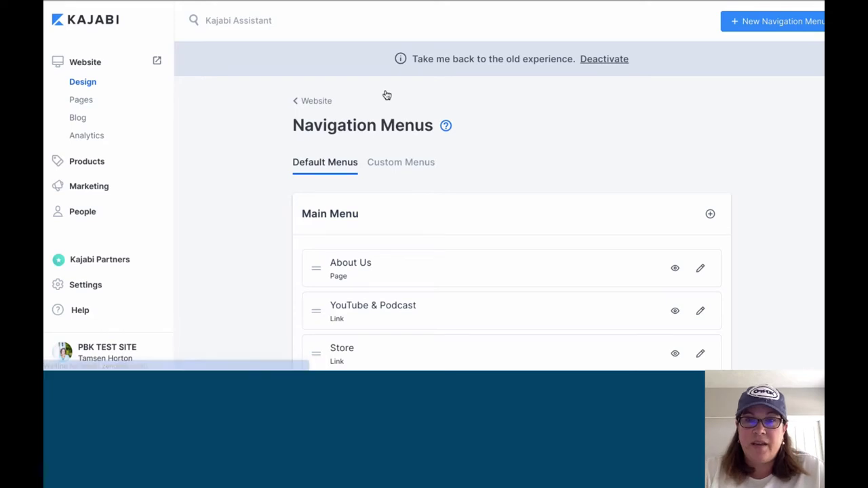
{"action": "left_click", "coordinate": [611, 61]}
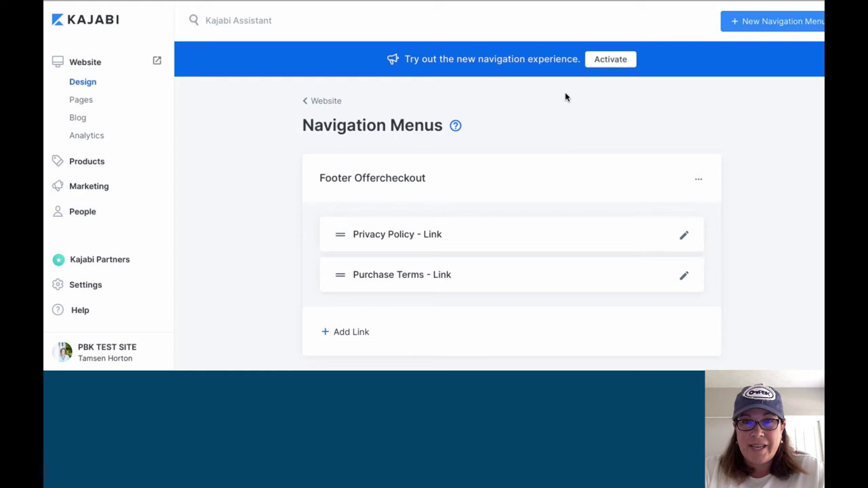
Reactivate the new navigation experience and look through the Main Menu and Footer default menus.
{"action": "left_click", "coordinate": [619, 60]}
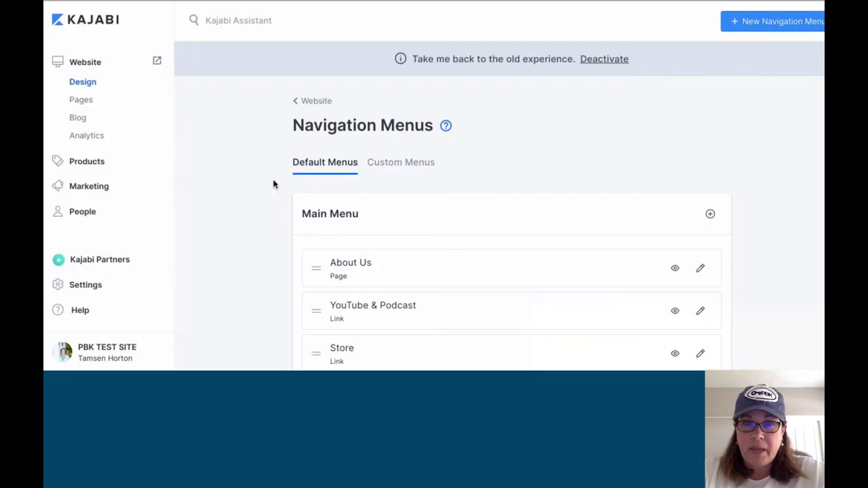
{"action": "scroll", "coordinate": [273, 184], "scroll_direction": "down", "scroll_amount": 2}
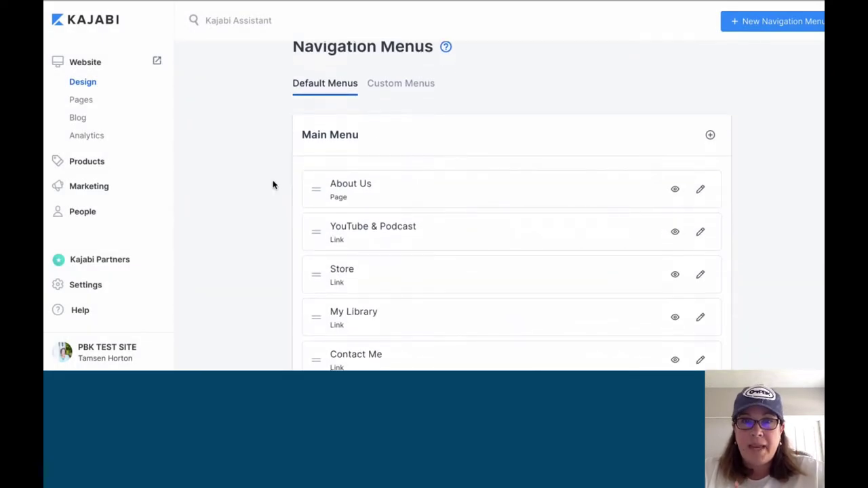
{"action": "scroll", "coordinate": [273, 183], "scroll_direction": "down", "scroll_amount": 1}
{"action": "scroll", "coordinate": [273, 184], "scroll_direction": "down", "scroll_amount": 5}
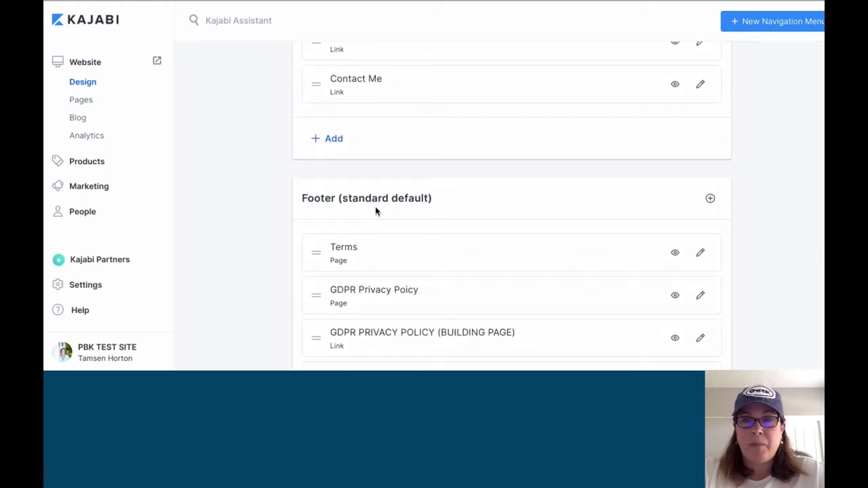
{"action": "scroll", "coordinate": [375, 209], "scroll_direction": "down", "scroll_amount": 3}
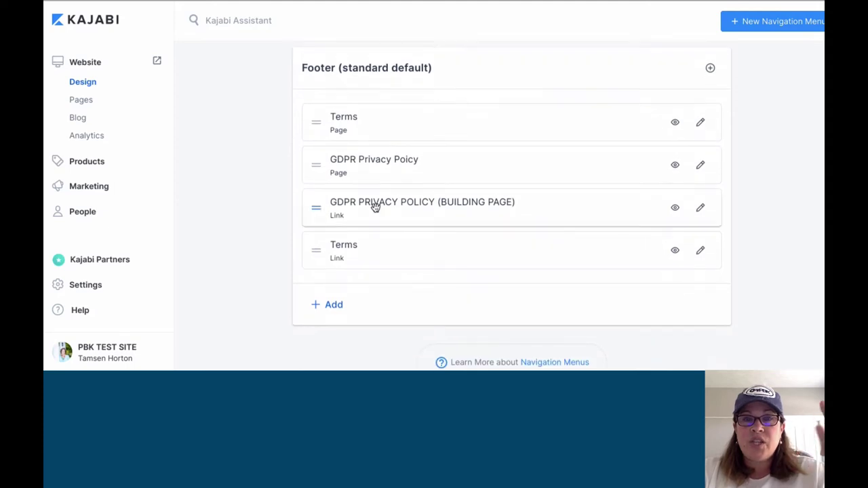
{"action": "scroll", "coordinate": [375, 207], "scroll_direction": "up", "scroll_amount": 5}
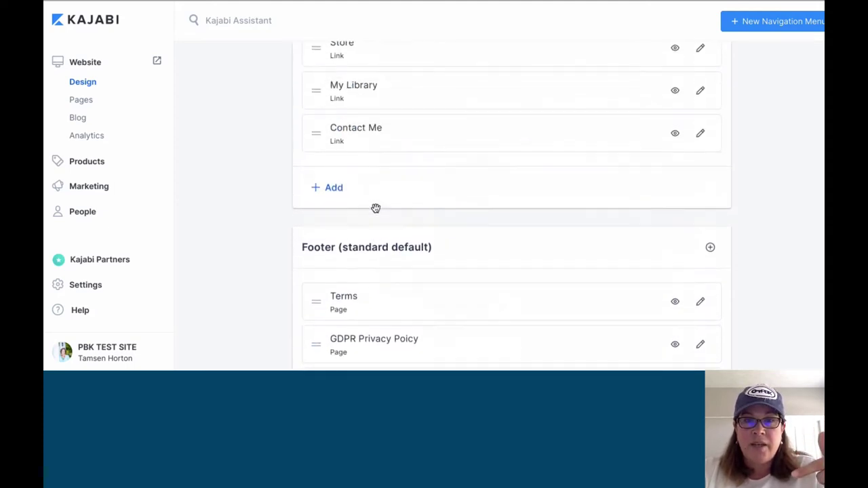
{"action": "scroll", "coordinate": [375, 207], "scroll_direction": "up", "scroll_amount": 2}
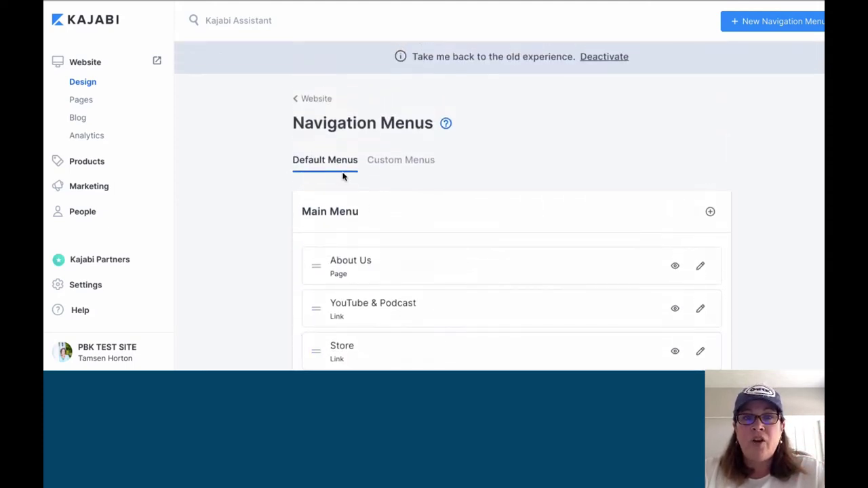
Switch to Custom Menus to view the Footer Offercheckout menu with Privacy Policy and Purchase Terms.
{"action": "left_click", "coordinate": [398, 163]}
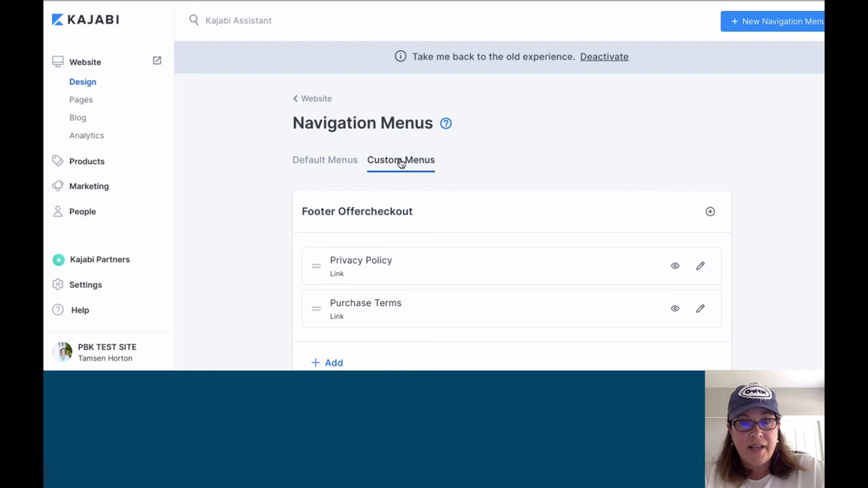
{"action": "scroll", "coordinate": [446, 194], "scroll_direction": "down", "scroll_amount": 1}
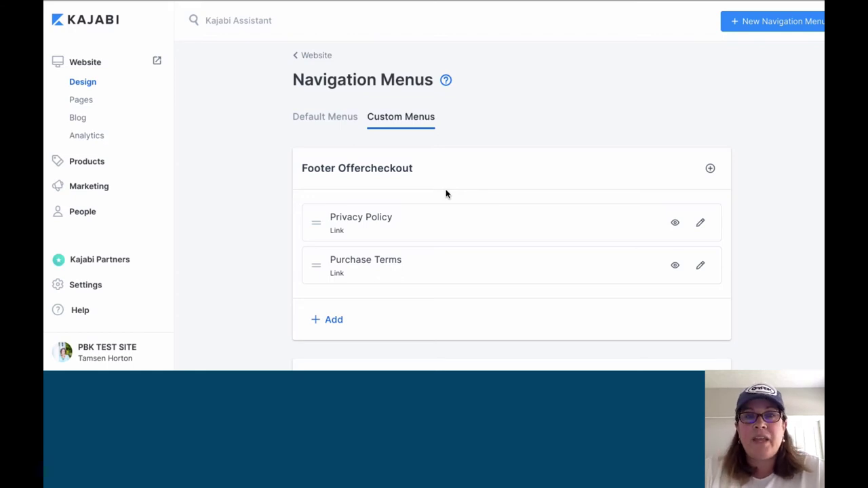
{"action": "left_click", "coordinate": [330, 118]}
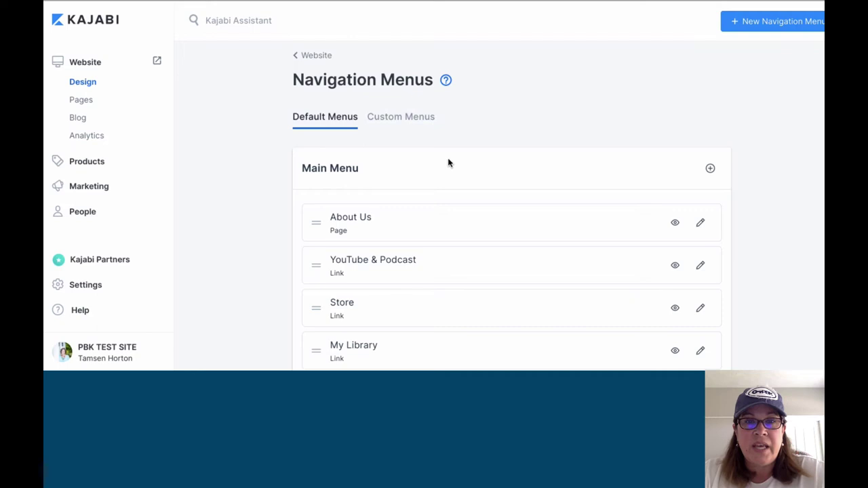
{"action": "scroll", "coordinate": [447, 163], "scroll_direction": "down", "scroll_amount": 1}
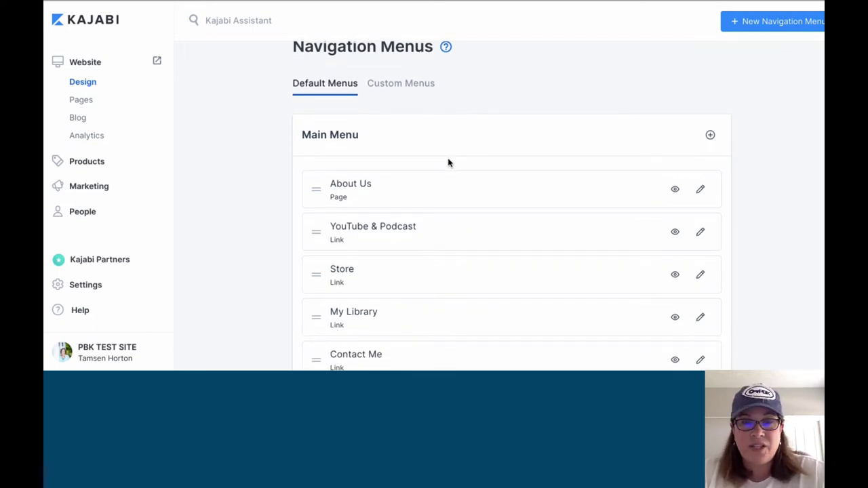
{"action": "scroll", "coordinate": [447, 162], "scroll_direction": "down", "scroll_amount": 1}
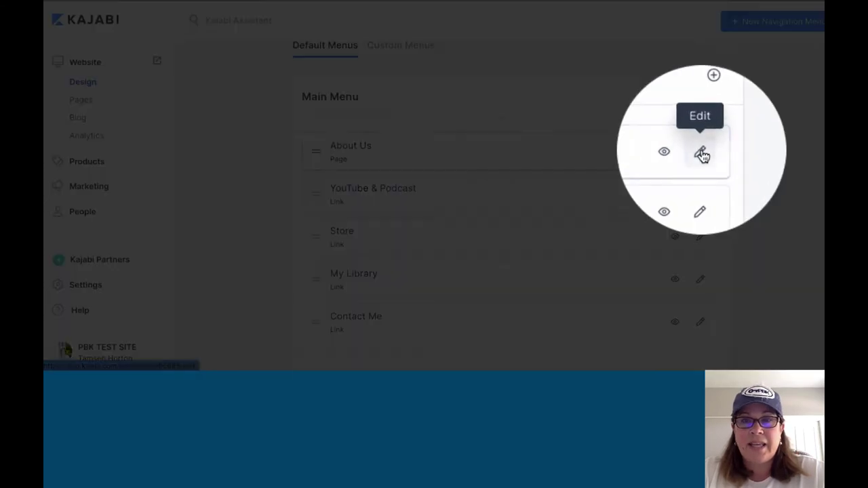
{"action": "left_click", "coordinate": [702, 153]}
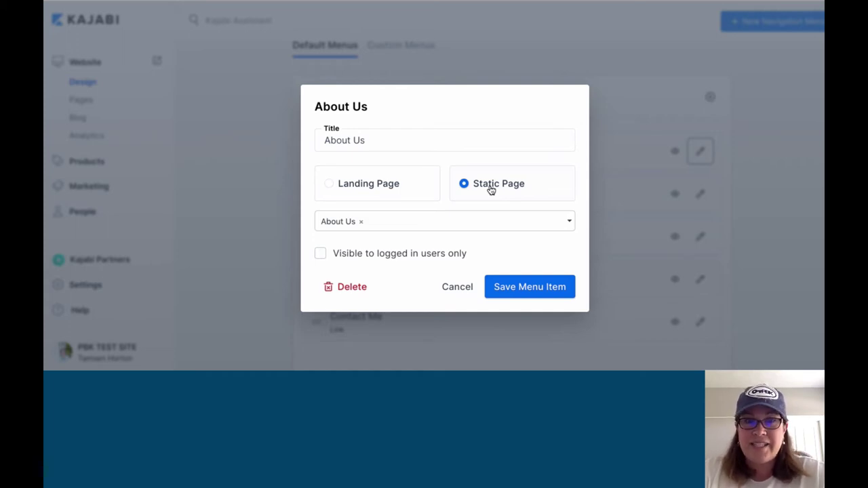
{"action": "left_click", "coordinate": [279, 134]}
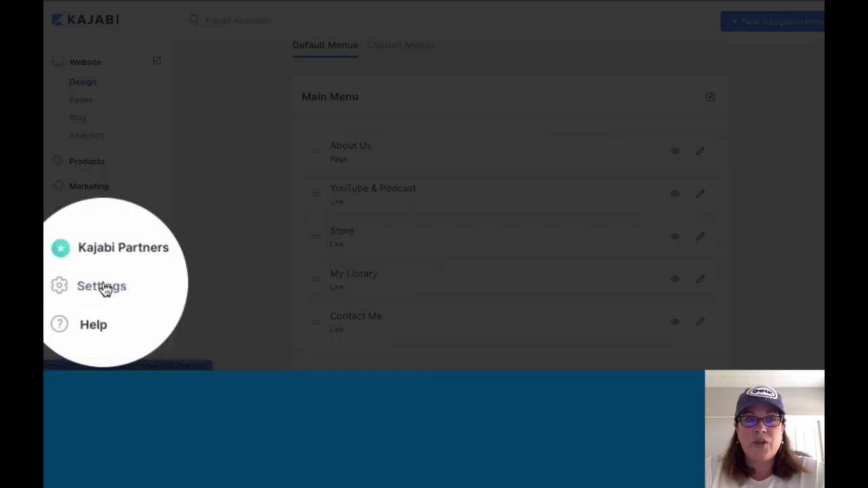
Go to Settings > Static Pages to see the GDPR, Privacy Policy, Terms and About Us pages.
{"action": "left_click", "coordinate": [105, 289]}
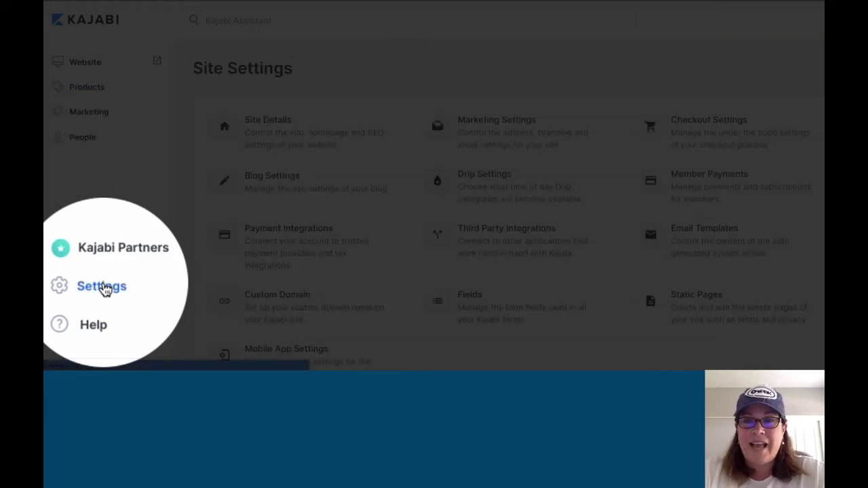
{"action": "scroll", "coordinate": [640, 271], "scroll_direction": "down", "scroll_amount": 2}
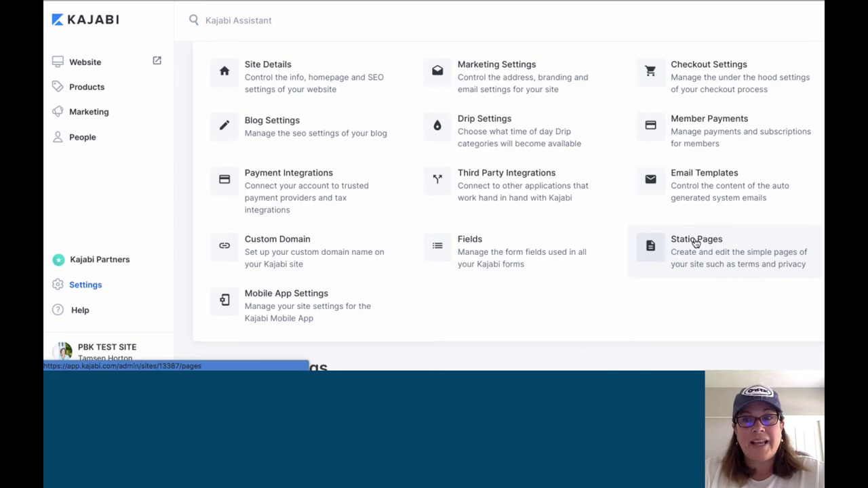
{"action": "left_click", "coordinate": [696, 243]}
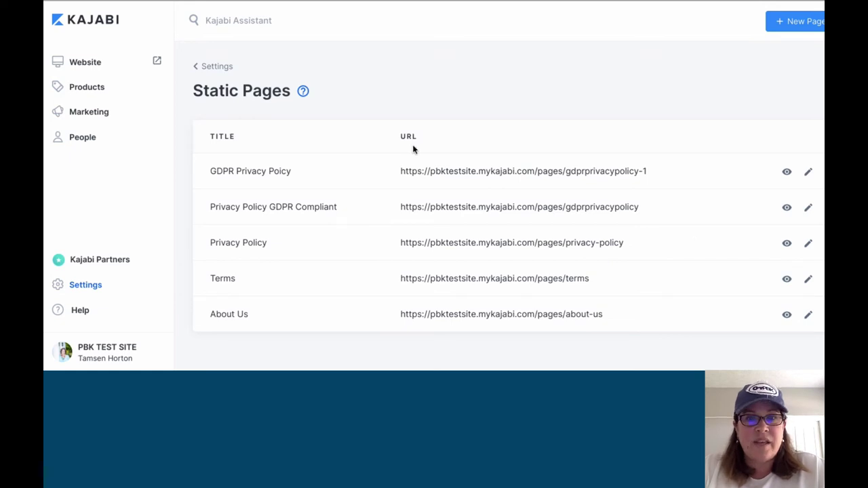
Return to Website > Navigation Menus and scroll down the Main Menu items.
{"action": "left_click", "coordinate": [85, 63]}
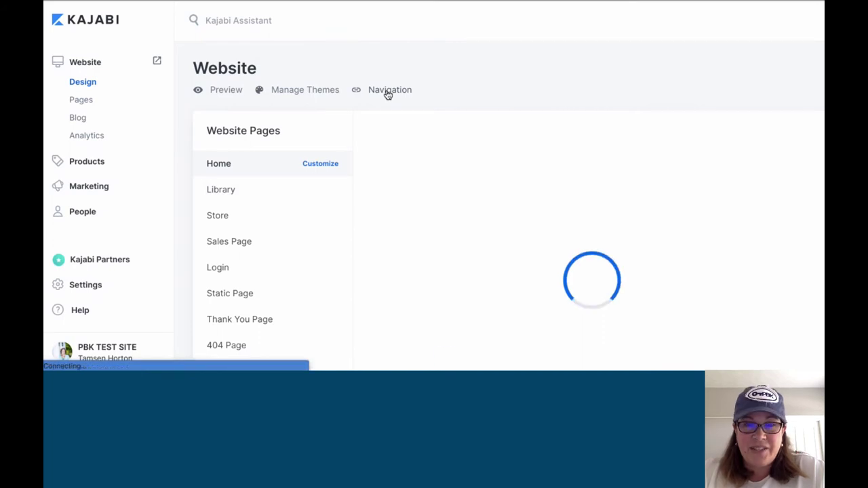
{"action": "left_click", "coordinate": [387, 94]}
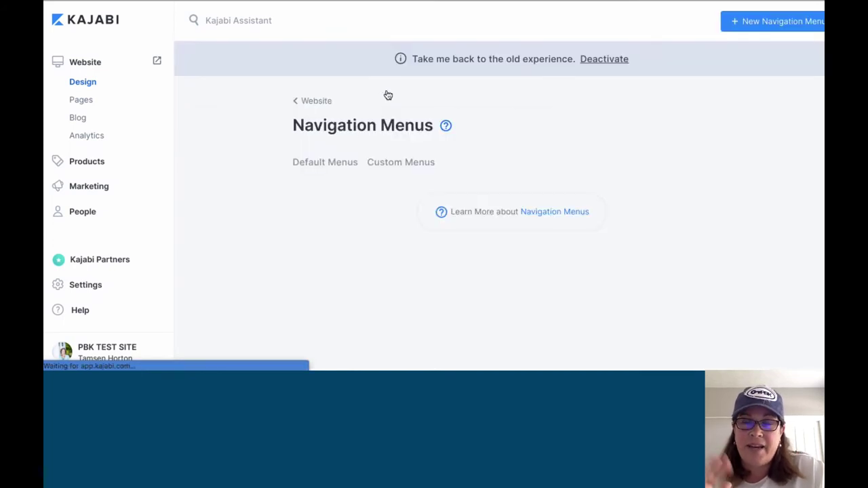
{"action": "scroll", "coordinate": [499, 178], "scroll_direction": "down", "scroll_amount": 1}
{"action": "scroll", "coordinate": [499, 177], "scroll_direction": "down", "scroll_amount": 1}
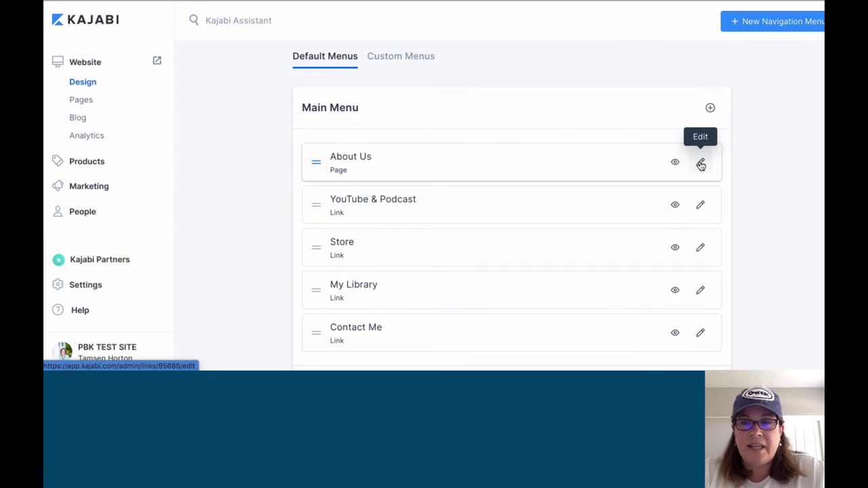
Inspect the YouTube & Podcast item's /blog link and close it without saving.
{"action": "left_click", "coordinate": [701, 206]}
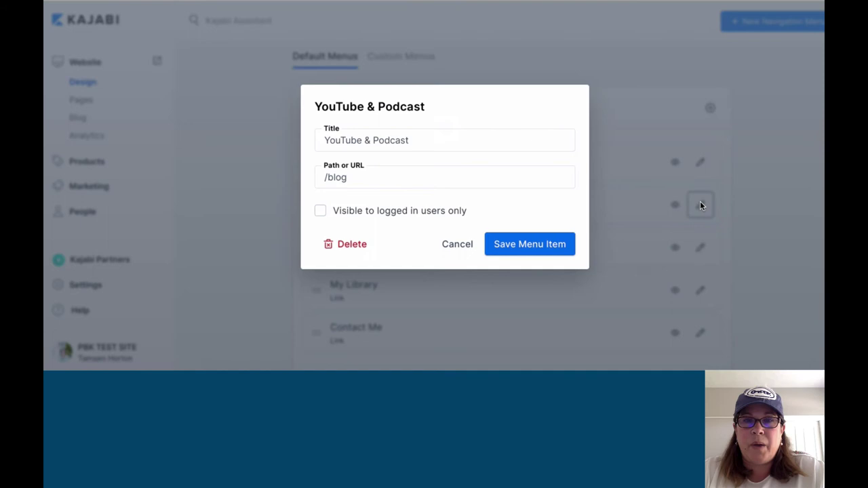
{"action": "left_click", "coordinate": [352, 177]}
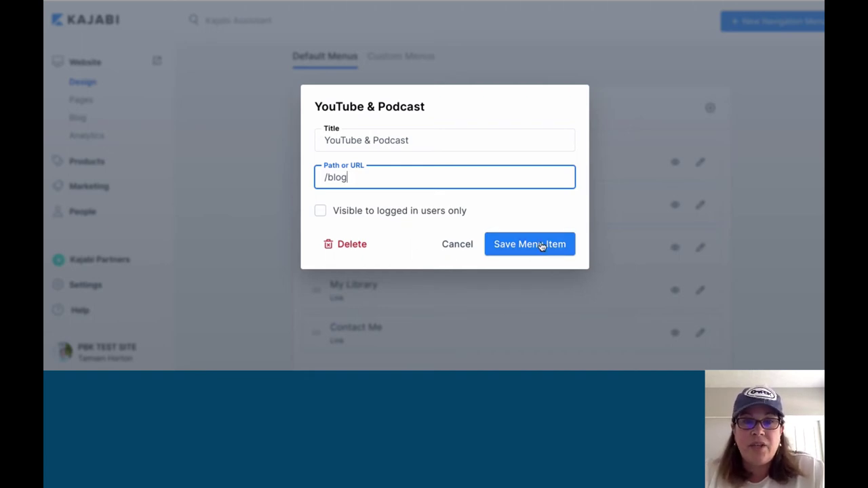
{"action": "left_click", "coordinate": [463, 246]}
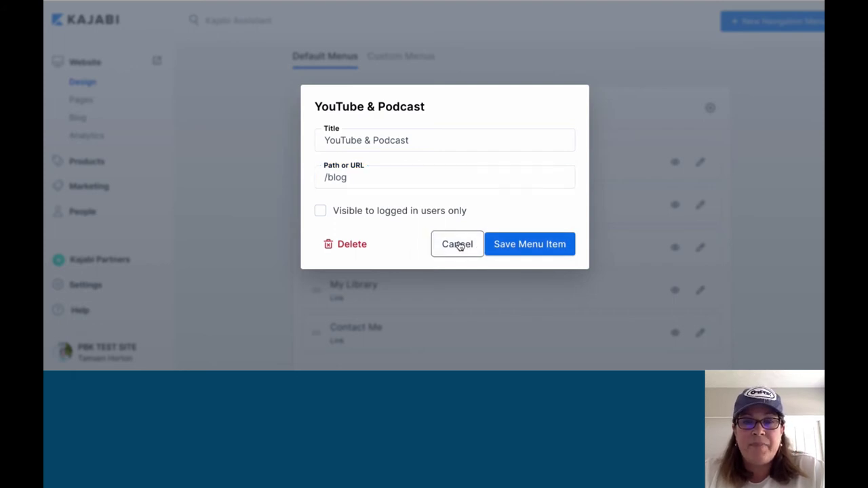
{"action": "left_click", "coordinate": [459, 246]}
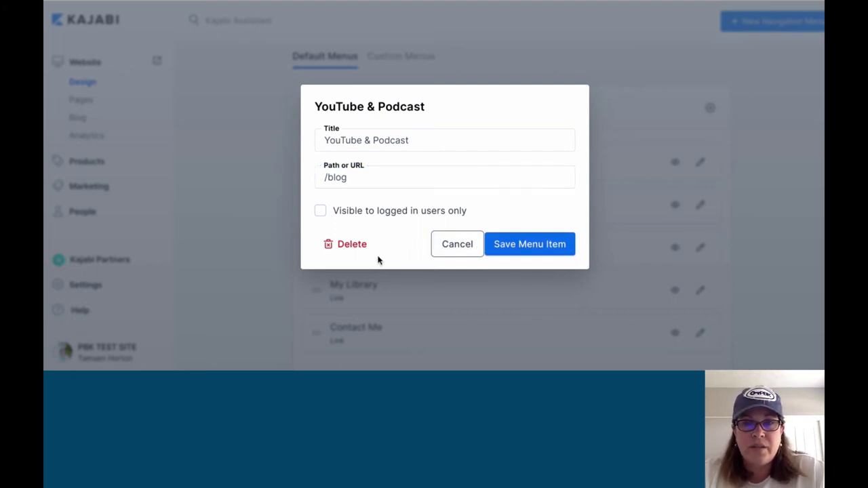
{"action": "left_click", "coordinate": [610, 109]}
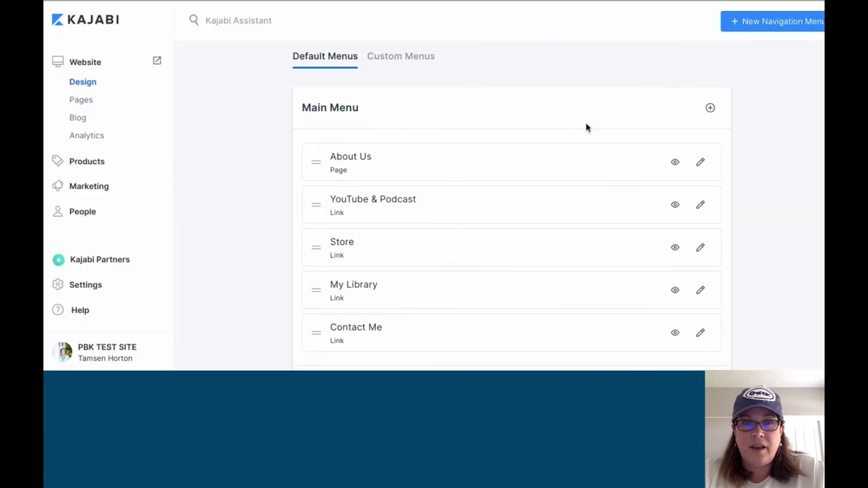
Show the Main Menu's + Add choices: product, page or link.
{"action": "scroll", "coordinate": [459, 238], "scroll_direction": "down", "scroll_amount": 3}
{"action": "left_click", "coordinate": [330, 303]}
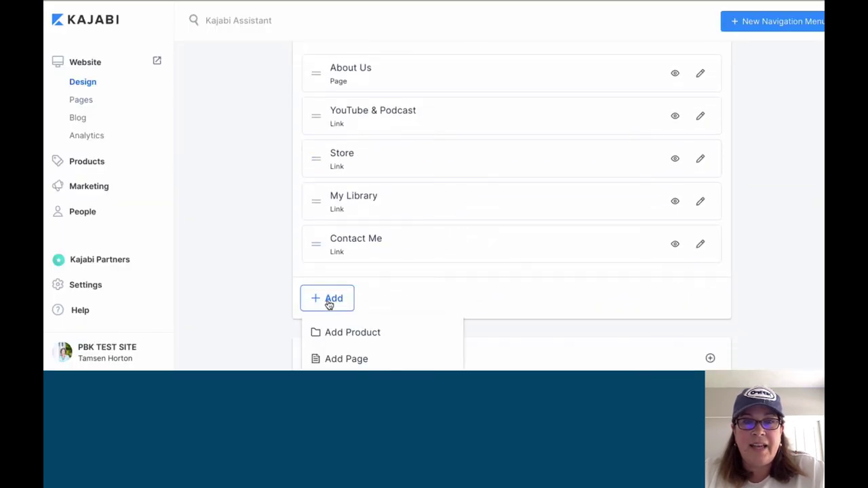
{"action": "scroll", "coordinate": [328, 305], "scroll_direction": "down", "scroll_amount": 3}
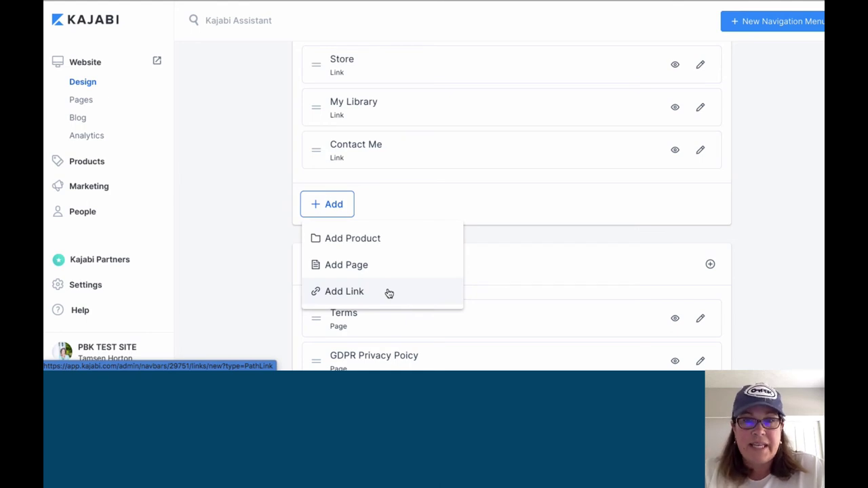
Reorder the Main Menu, moving Contact Me above My Library and Store above YouTube & Podcast.
{"action": "left_click", "coordinate": [282, 187]}
{"action": "scroll", "coordinate": [317, 147], "scroll_direction": "up", "scroll_amount": 1}
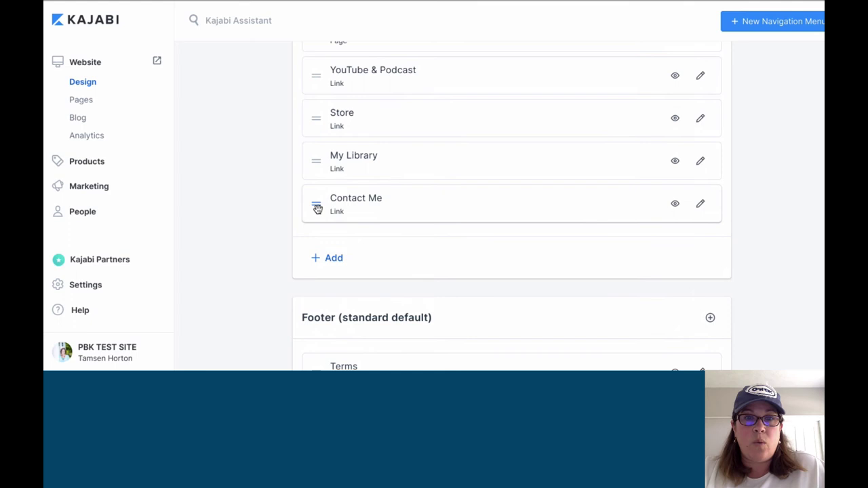
{"action": "left_click_drag", "start_coordinate": [316, 205], "coordinate": [320, 164]}
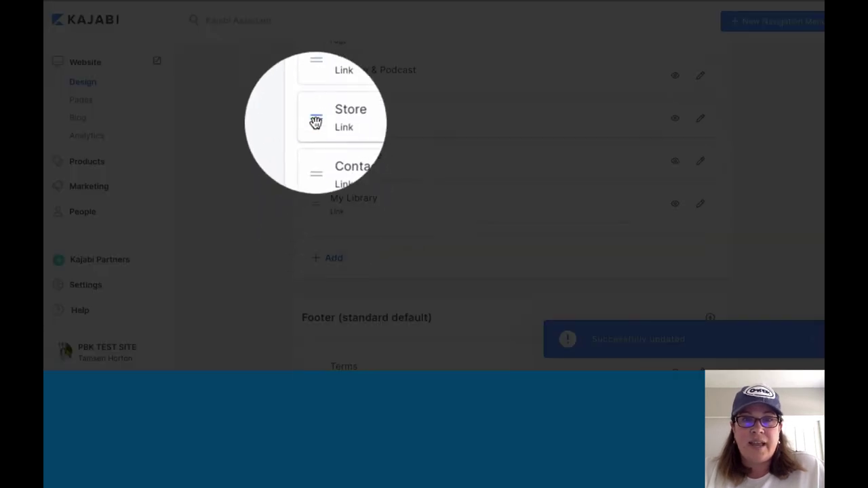
{"action": "left_click_drag", "start_coordinate": [316, 121], "coordinate": [319, 81]}
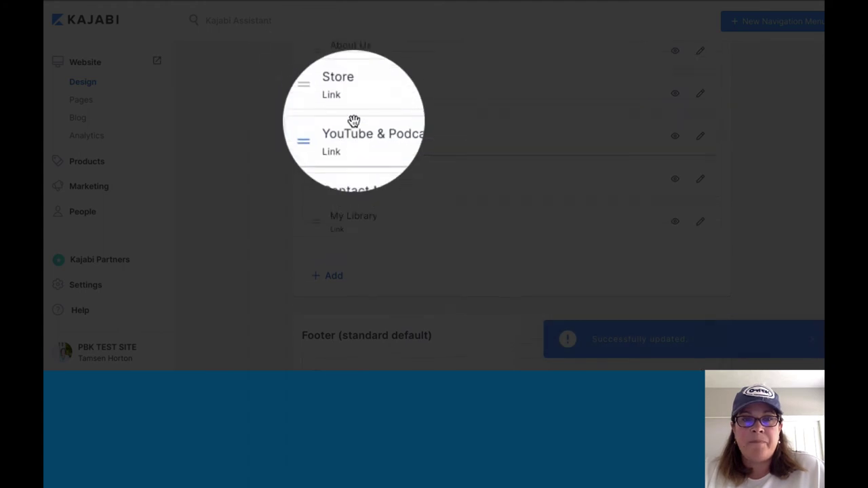
{"action": "scroll", "coordinate": [353, 120], "scroll_direction": "up", "scroll_amount": 2}
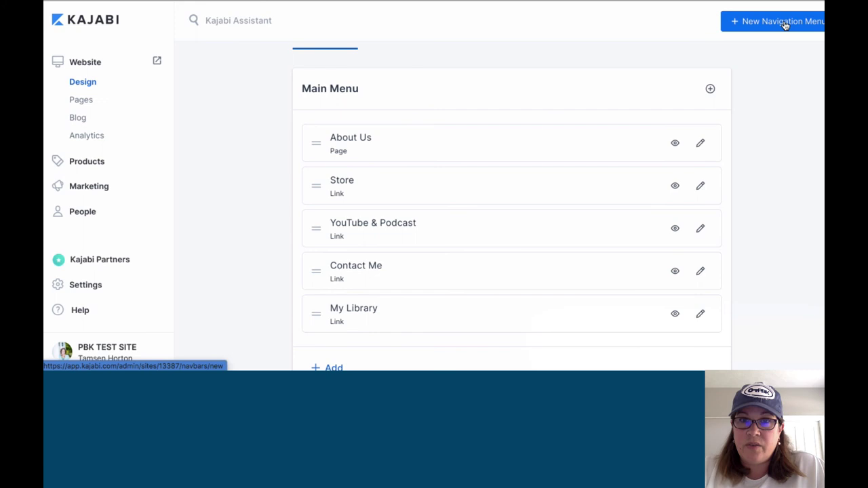
Create a new navigation menu titled 'MEMBERSHIP PRODUCT' and scroll down to it.
{"action": "left_click", "coordinate": [784, 25]}
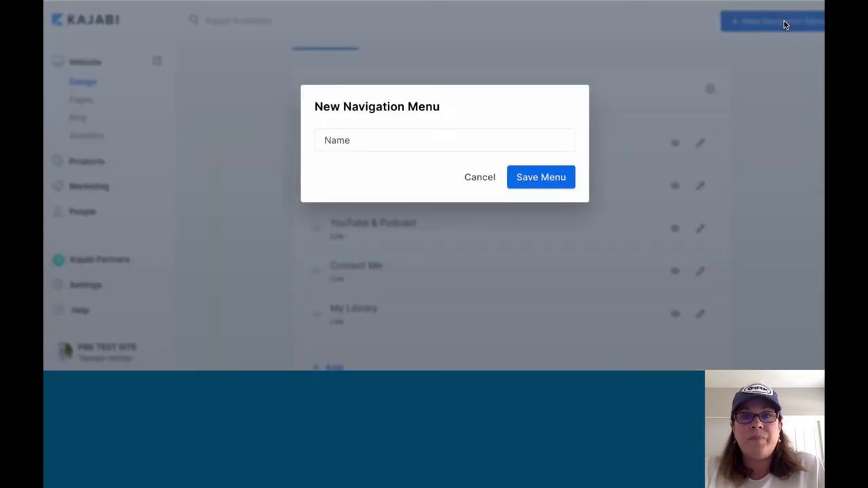
{"action": "left_click", "coordinate": [363, 141]}
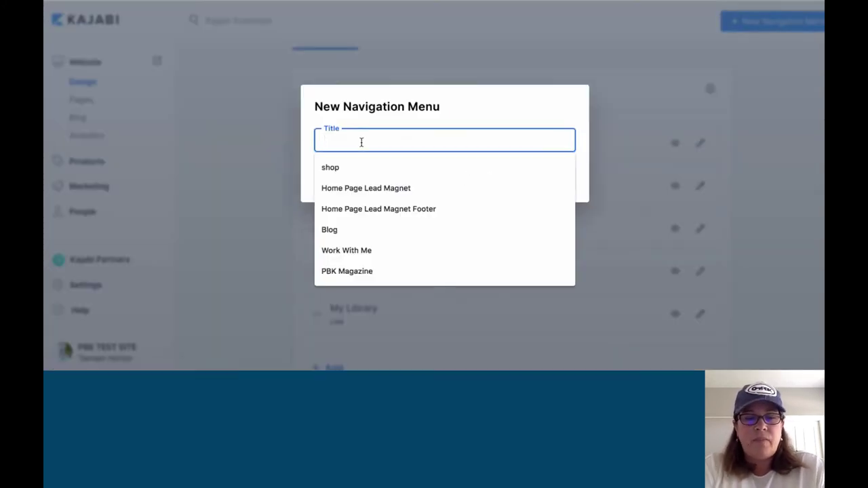
{"action": "type", "text": "MEMBERSHIP PRODUCT"}
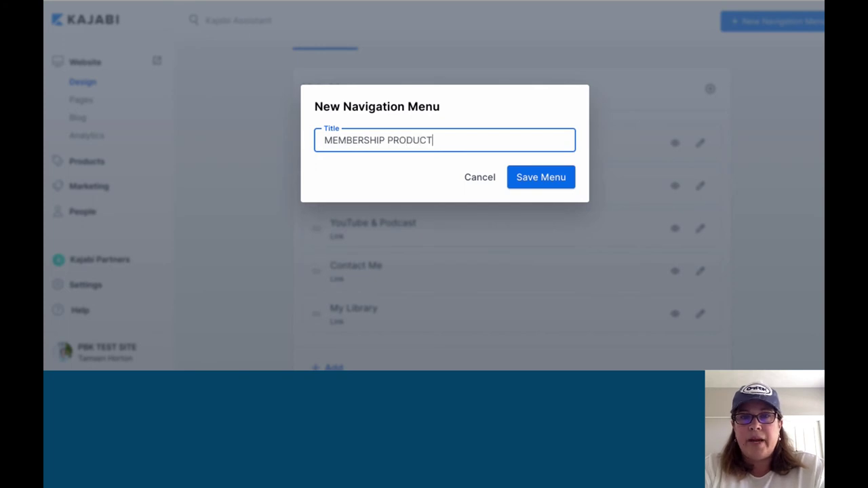
{"action": "key", "text": "Return"}
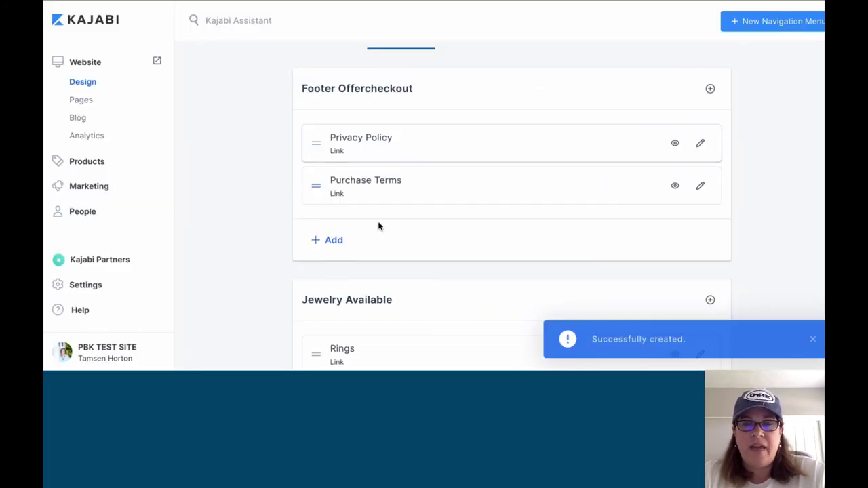
{"action": "scroll", "coordinate": [381, 234], "scroll_direction": "down", "scroll_amount": 4}
{"action": "scroll", "coordinate": [381, 233], "scroll_direction": "down", "scroll_amount": 20}
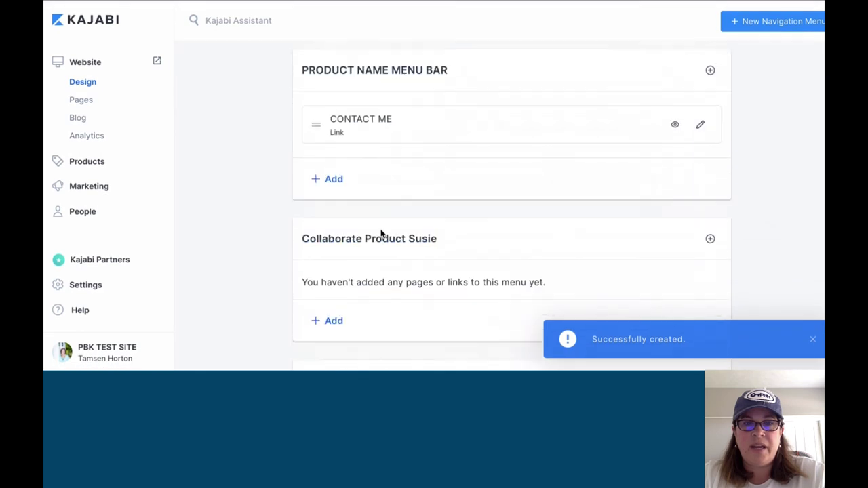
{"action": "scroll", "coordinate": [381, 234], "scroll_direction": "down", "scroll_amount": 6}
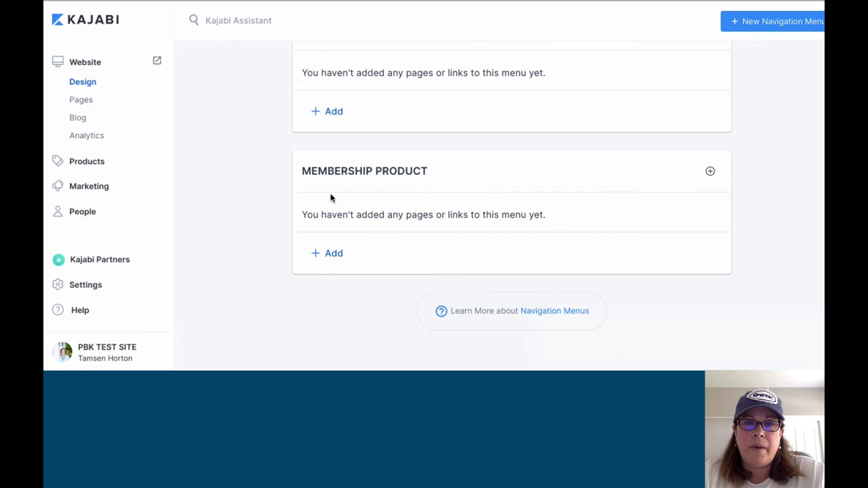
Start a page link in MEMBERSHIP PRODUCT and list the available landing pages.
{"action": "left_click", "coordinate": [330, 255]}
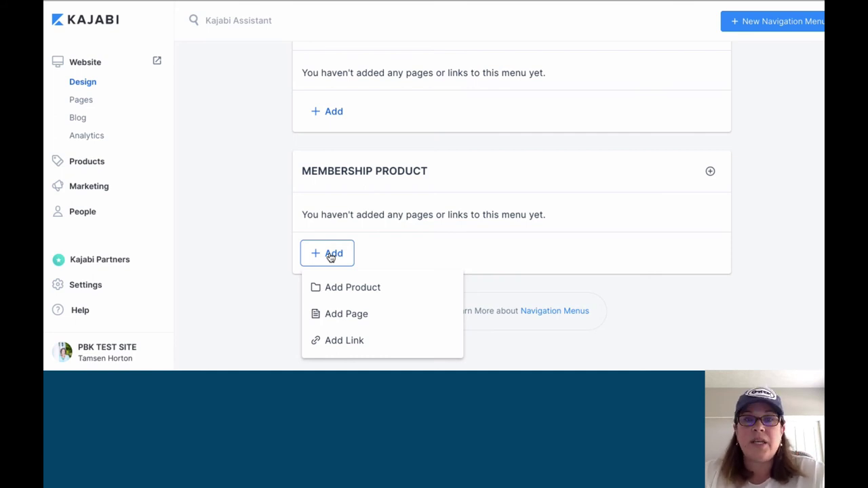
{"action": "left_click", "coordinate": [339, 313]}
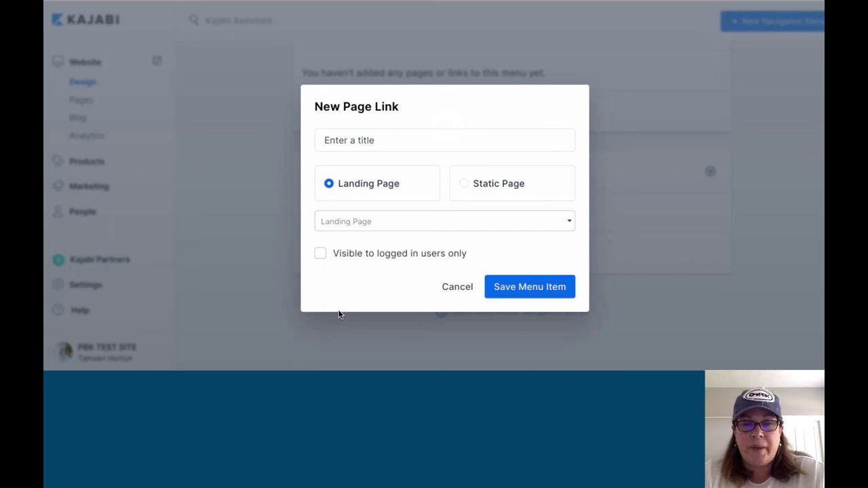
{"action": "left_click", "coordinate": [569, 223]}
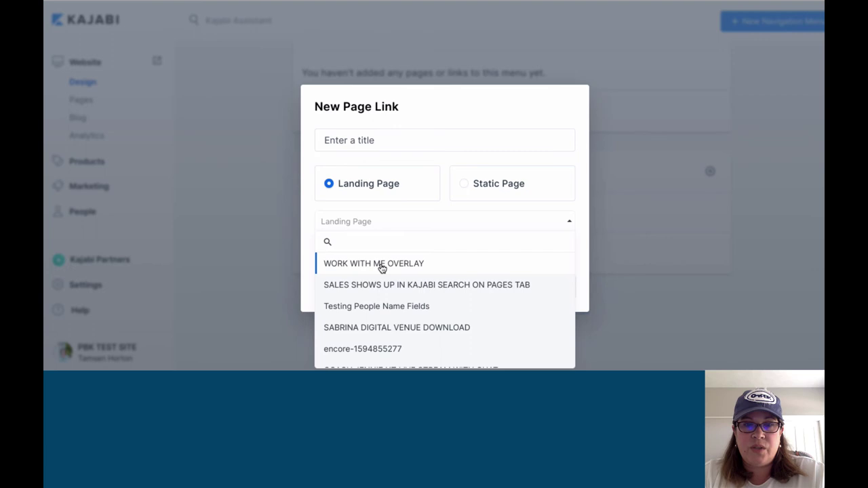
Pick WORK WITH ME OVERLAY, toggle logged-in-only visibility on and off, then close the form unsaved.
{"action": "left_click", "coordinate": [360, 264]}
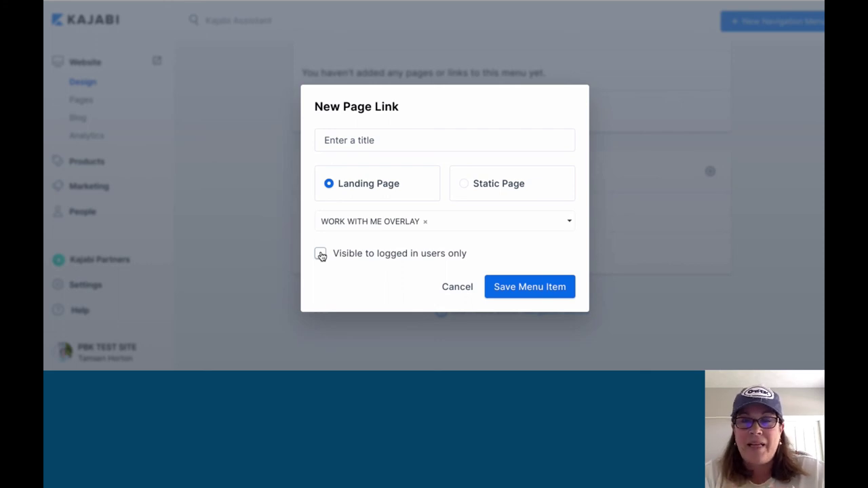
{"action": "left_click", "coordinate": [320, 254]}
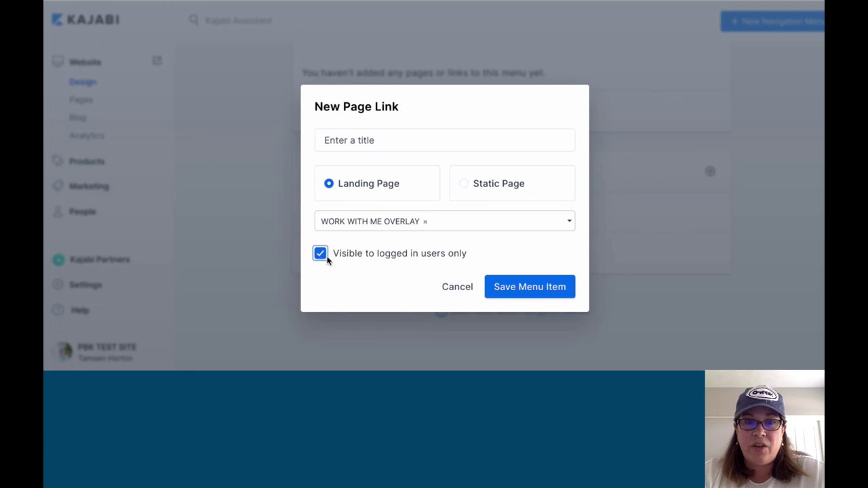
{"action": "left_click", "coordinate": [321, 254]}
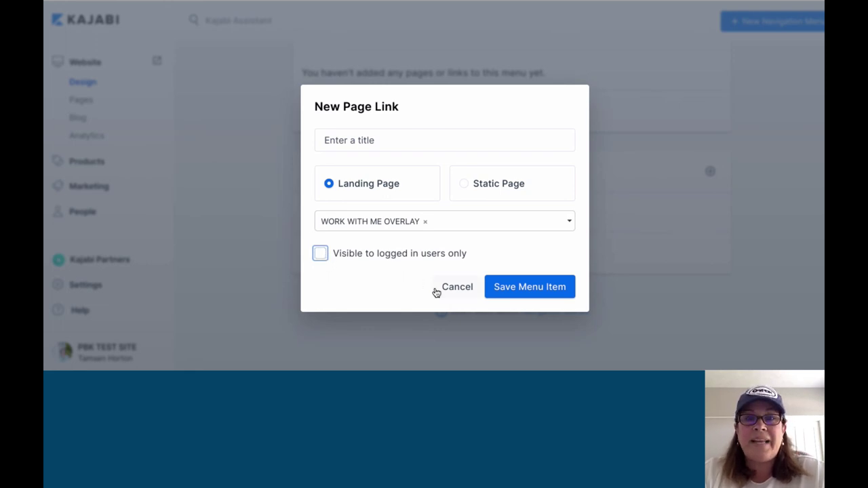
{"action": "left_click", "coordinate": [458, 288]}
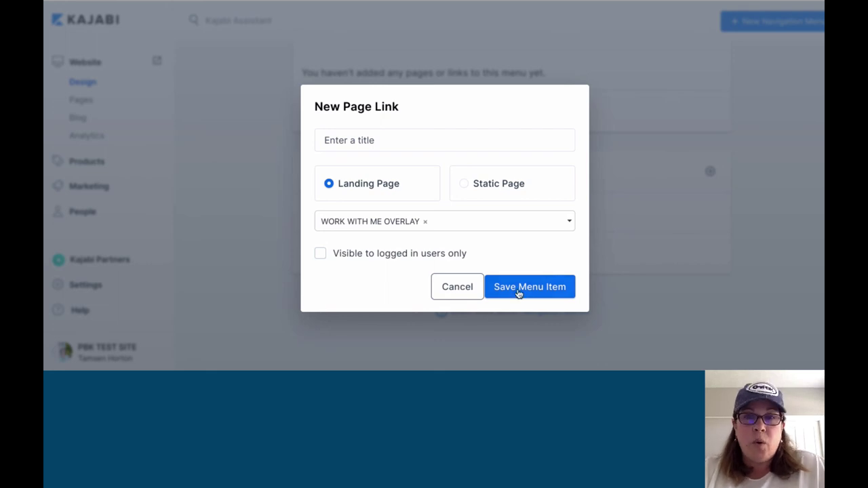
{"action": "left_click", "coordinate": [628, 140]}
{"action": "scroll", "coordinate": [628, 140], "scroll_direction": "up", "scroll_amount": 3}
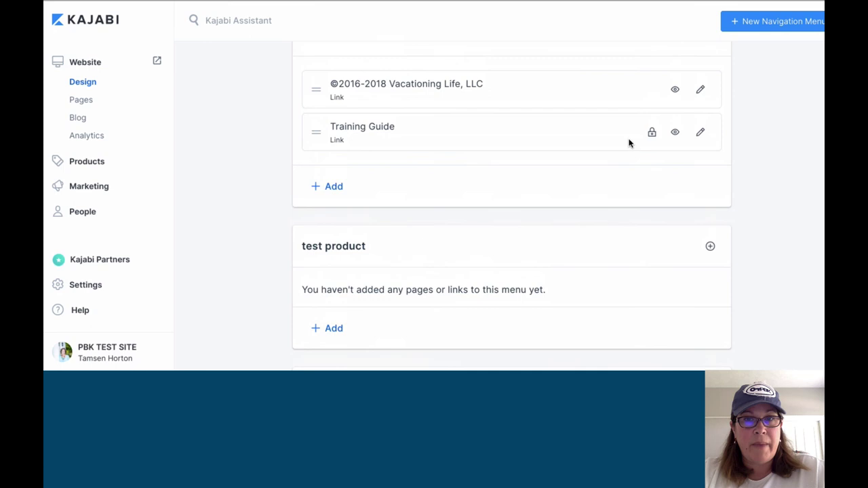
{"action": "scroll", "coordinate": [629, 143], "scroll_direction": "up", "scroll_amount": 4}
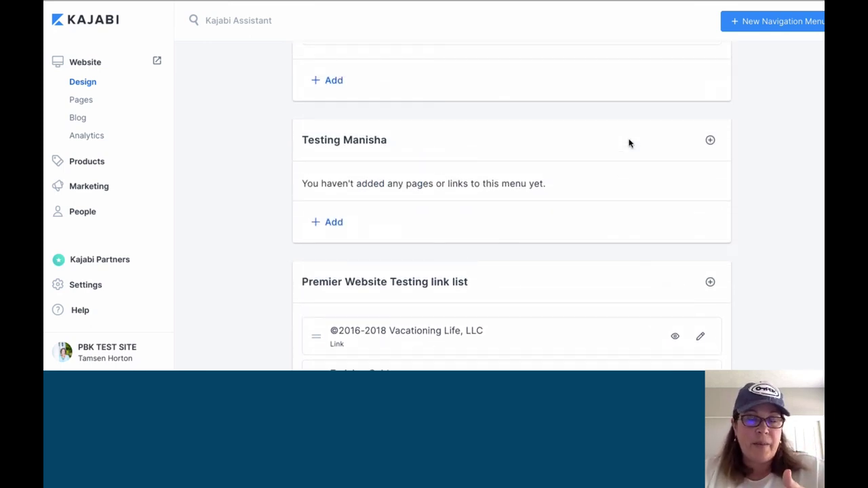
{"action": "scroll", "coordinate": [628, 143], "scroll_direction": "up", "scroll_amount": 4}
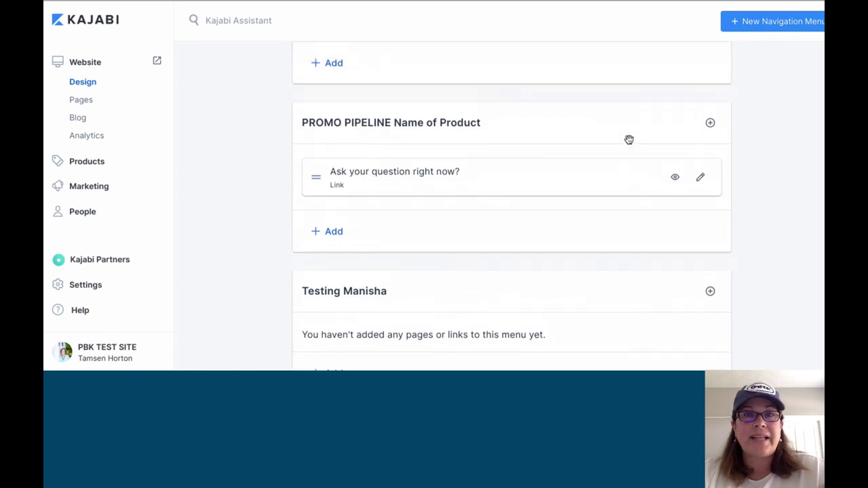
{"action": "scroll", "coordinate": [628, 140], "scroll_direction": "up", "scroll_amount": 6}
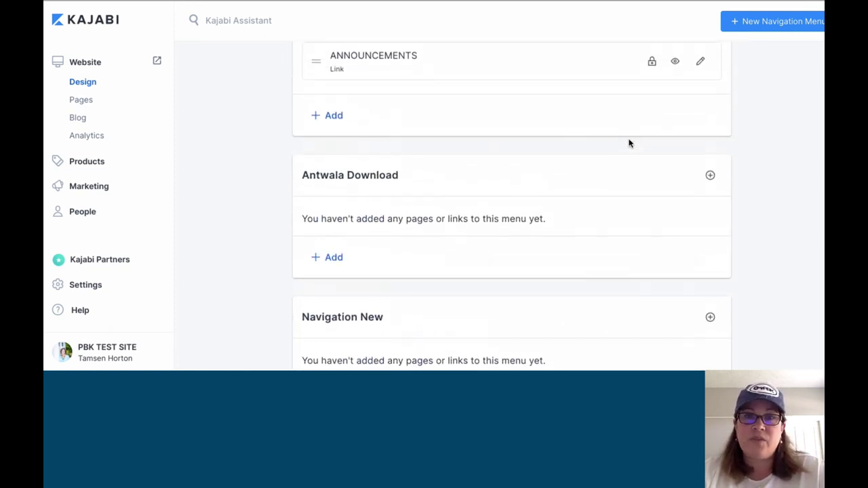
{"action": "scroll", "coordinate": [628, 143], "scroll_direction": "up", "scroll_amount": 1}
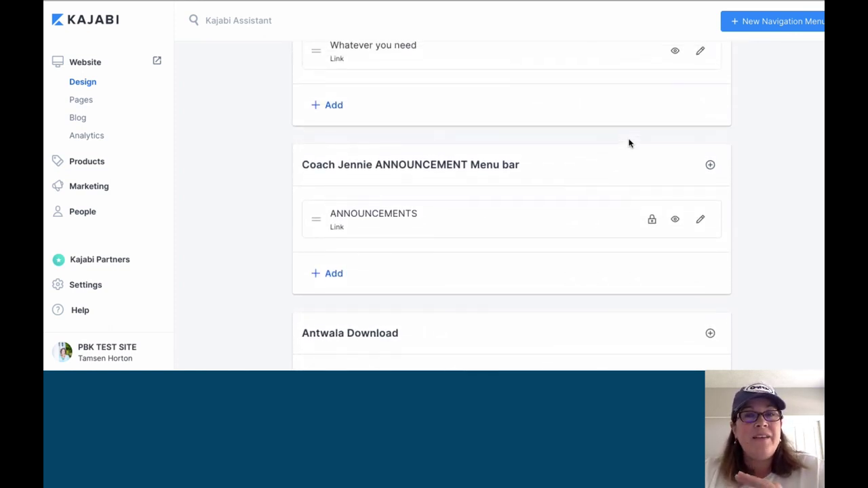
{"action": "scroll", "coordinate": [628, 143], "scroll_direction": "up", "scroll_amount": 6}
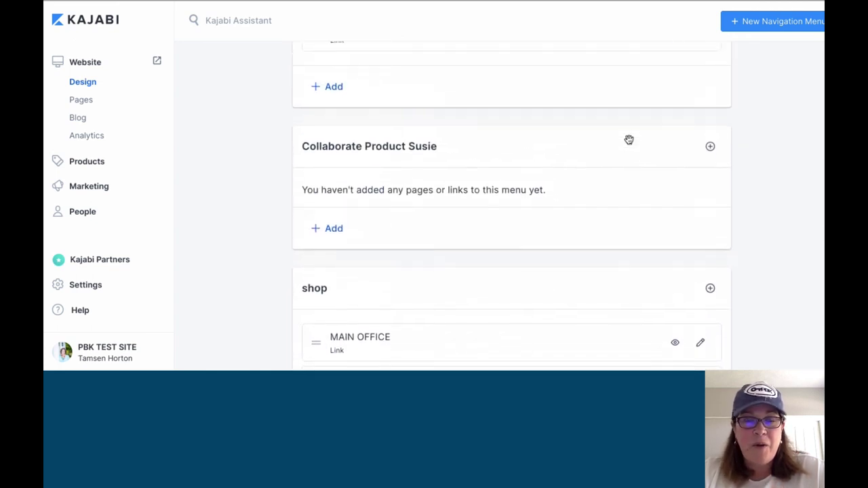
{"action": "scroll", "coordinate": [628, 143], "scroll_direction": "up", "scroll_amount": 1}
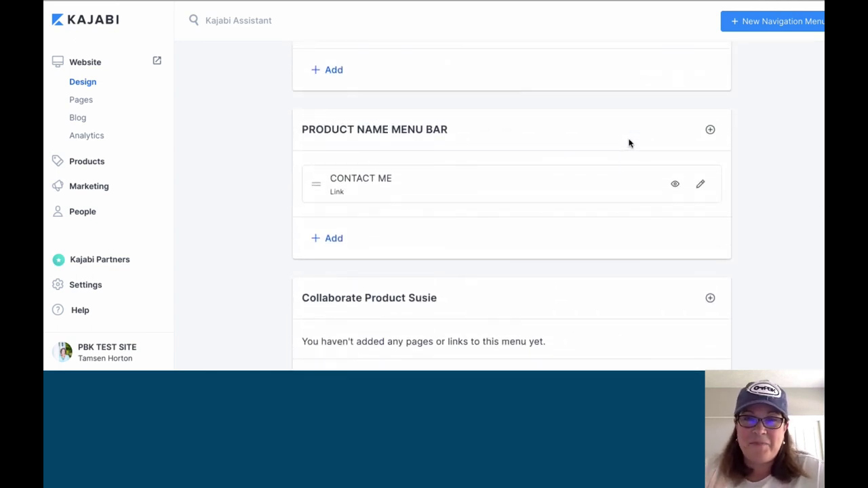